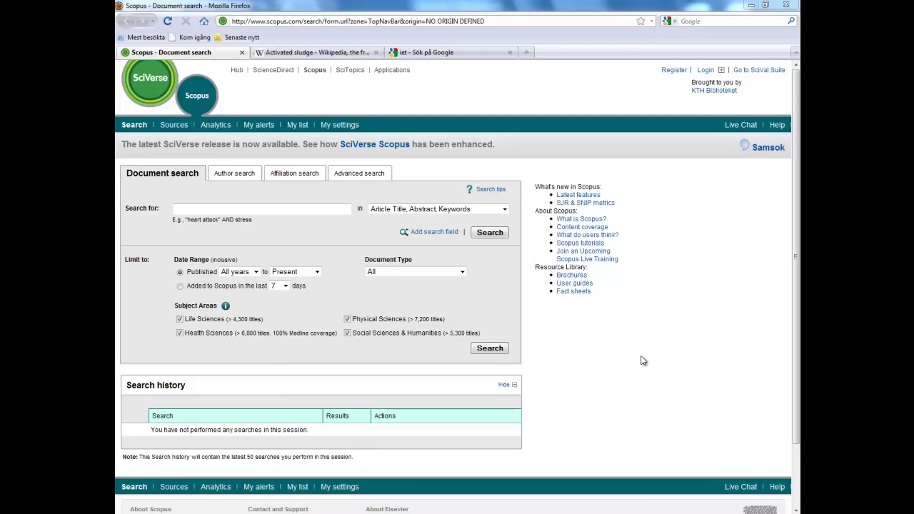
Step: Search for documents matching sewage AND air in Article Title, Abstract, Keywords
left_click(189, 209)
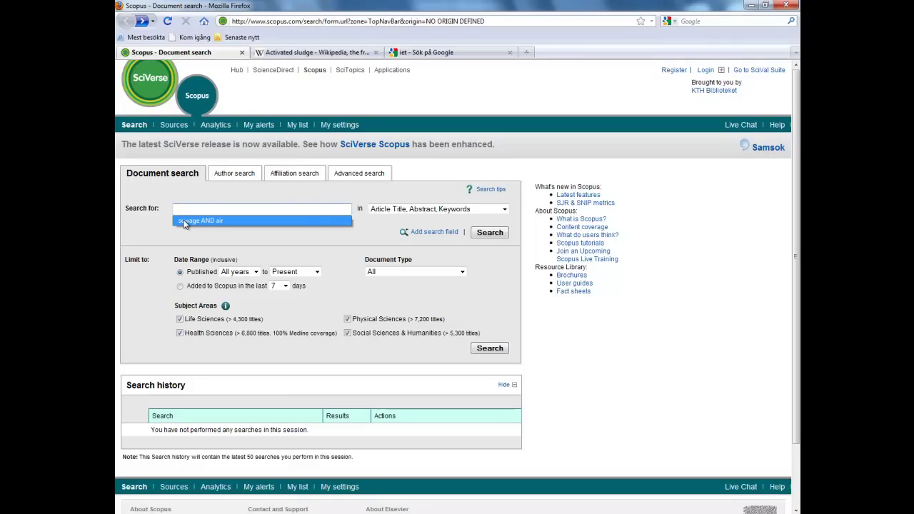
left_click(184, 222)
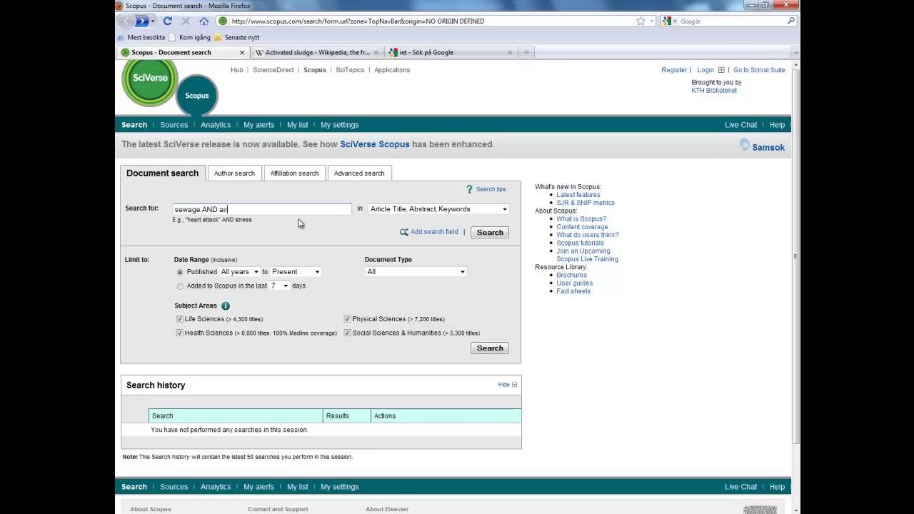
left_click(505, 210)
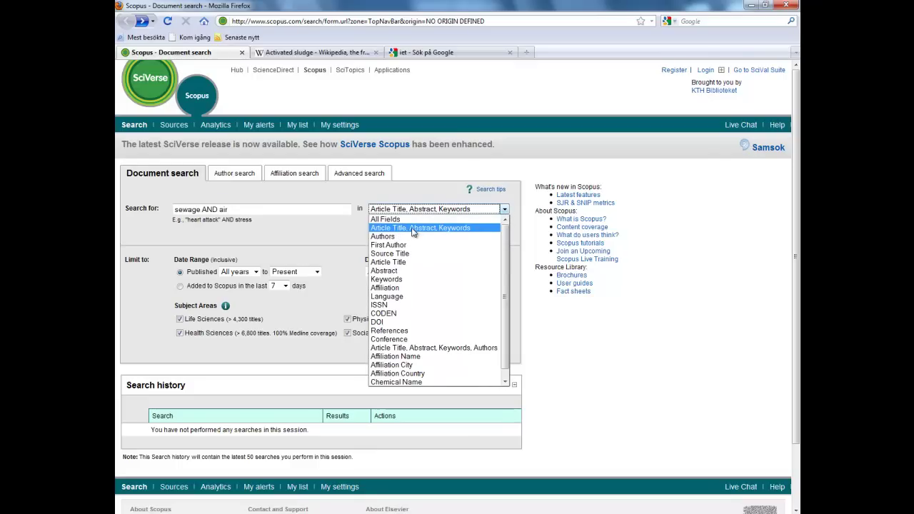
left_click(439, 229)
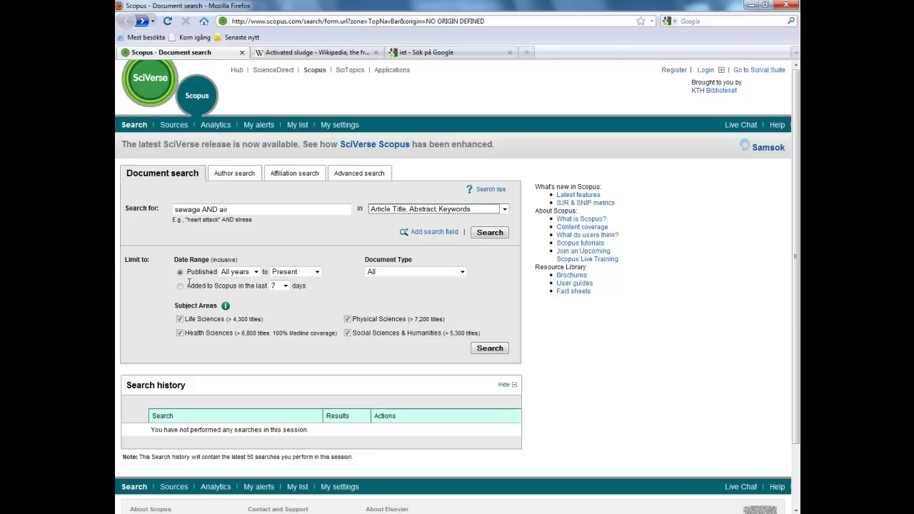
left_click(491, 239)
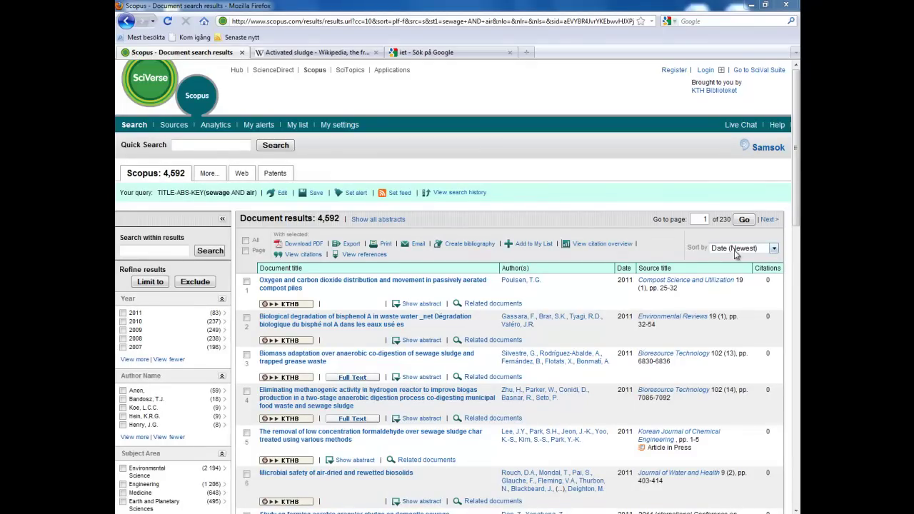
Step: Sort the document results by relevance and look through the first page of titles
left_click(775, 251)
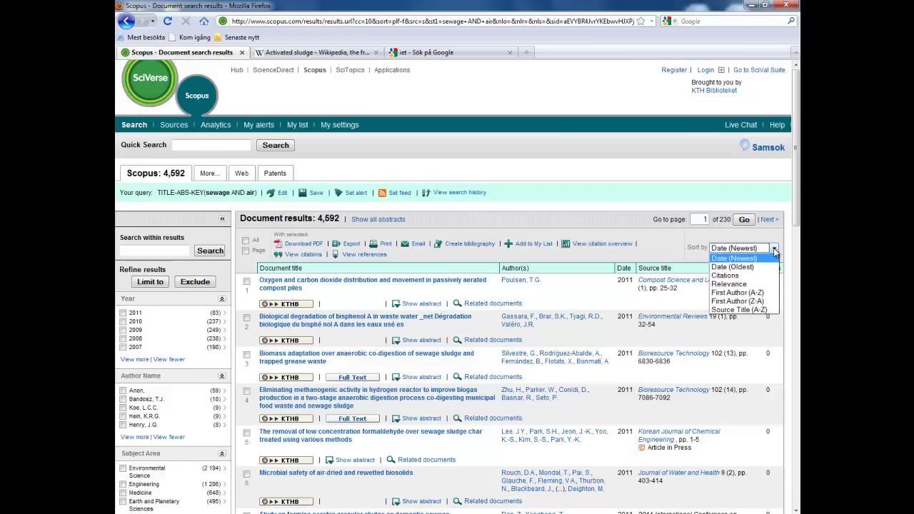
left_click(730, 284)
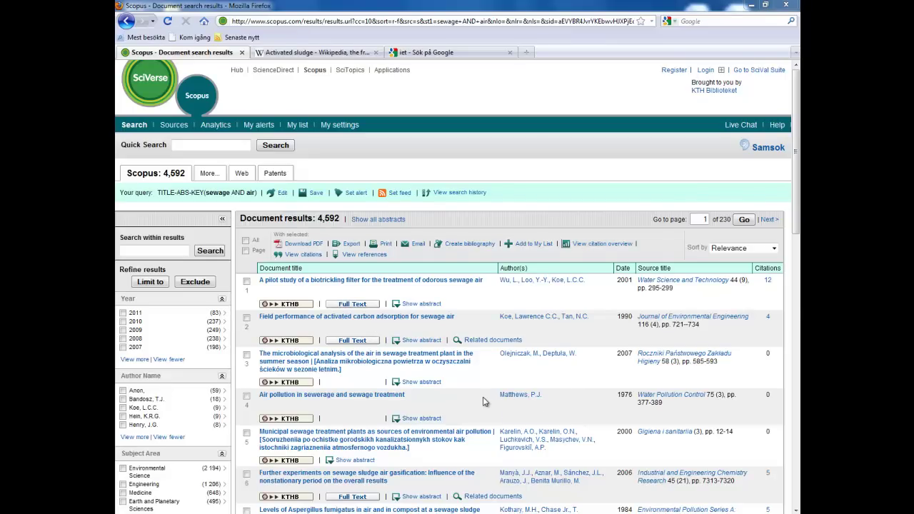
scroll(777, 348, "down", 8)
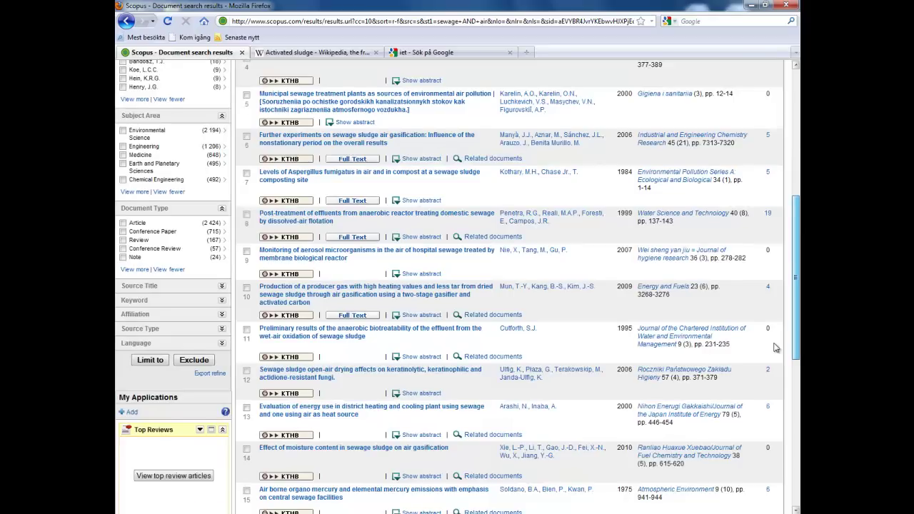
scroll(776, 348, "down", 3)
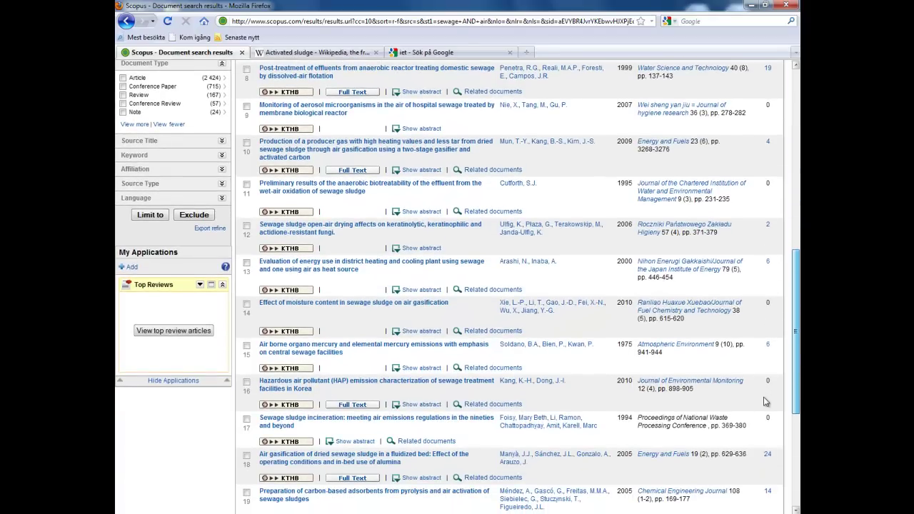
scroll(766, 402, "down", 4)
scroll(785, 347, "up", 7)
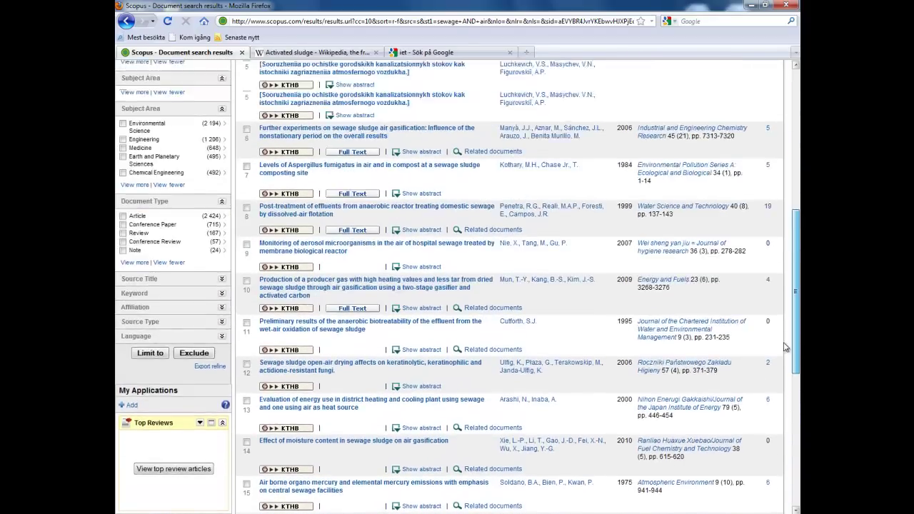
scroll(785, 347, "up", 6)
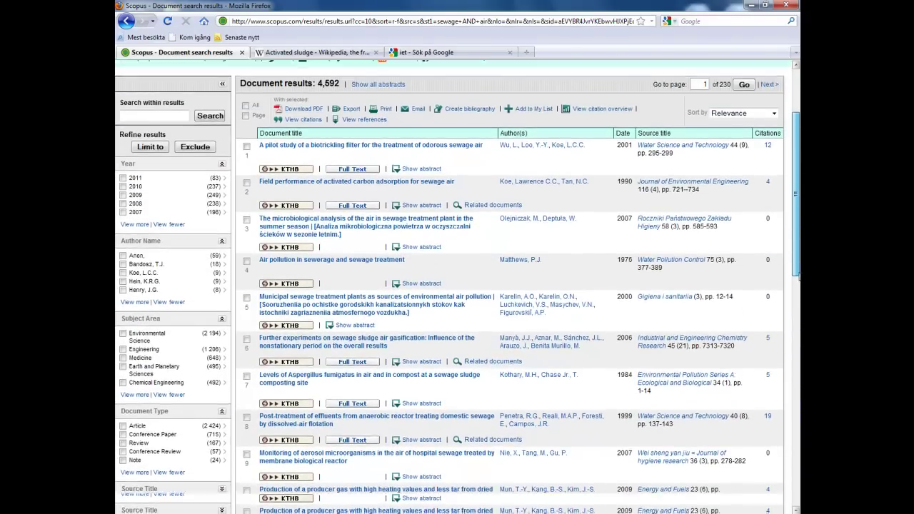
Step: Expand the Keyword refinement to its long list and check the Wikipedia article on activated sludge for related search terms
scroll(500, 286, "down", 3)
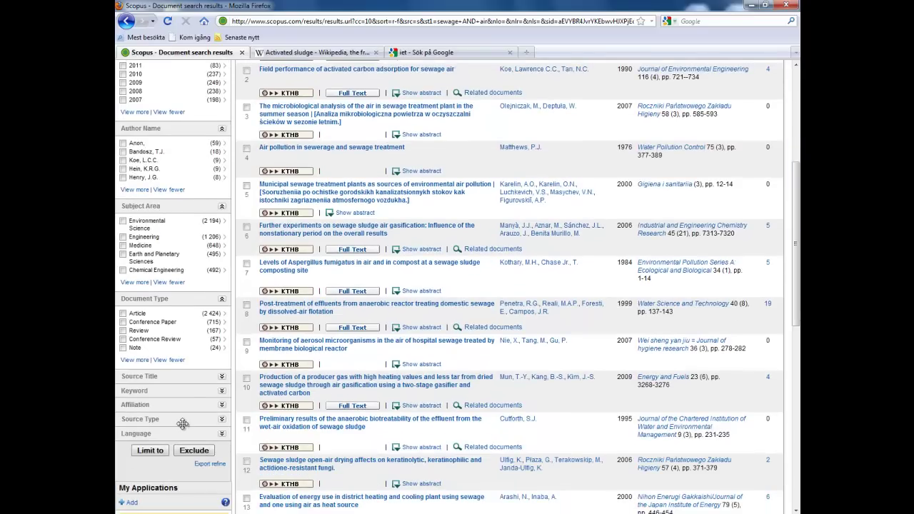
left_click(222, 391)
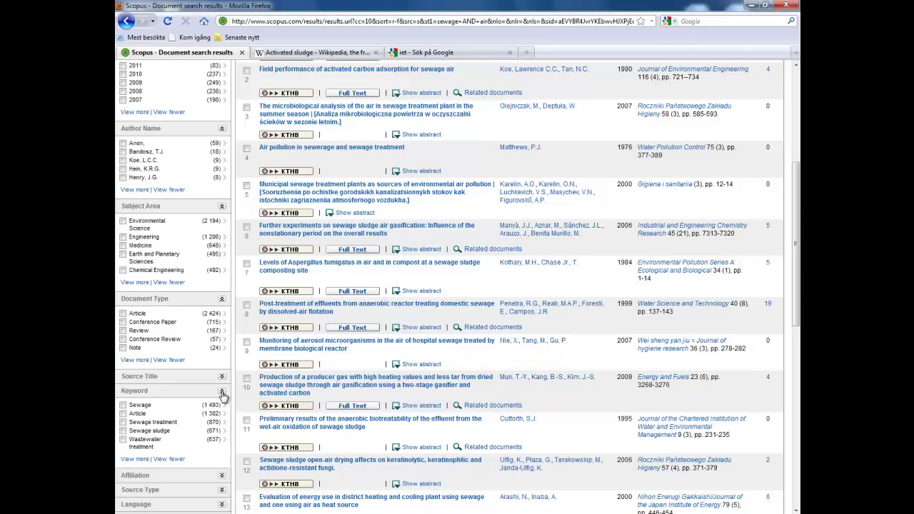
left_click(137, 459)
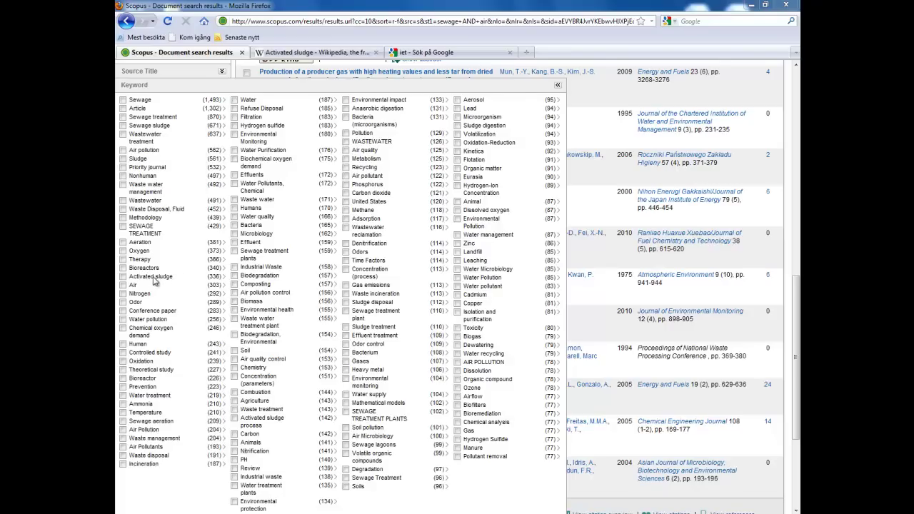
left_click(336, 54)
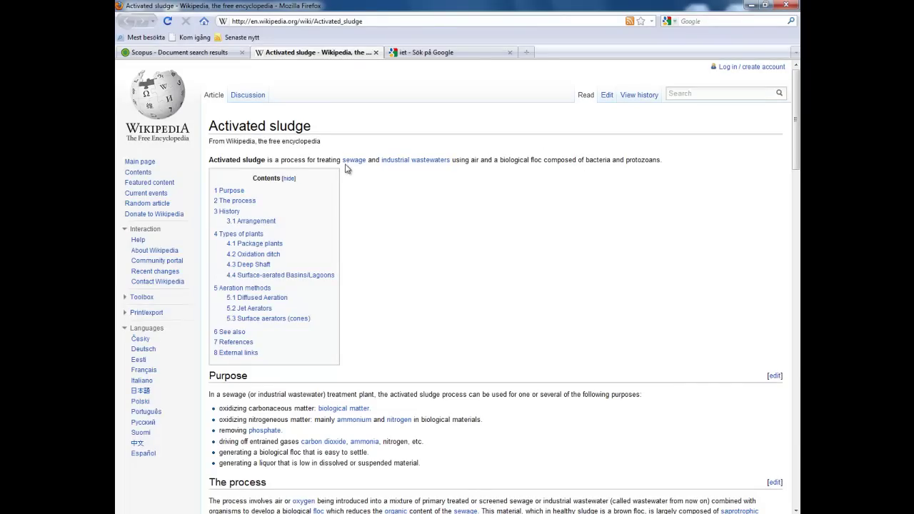
left_click(204, 55)
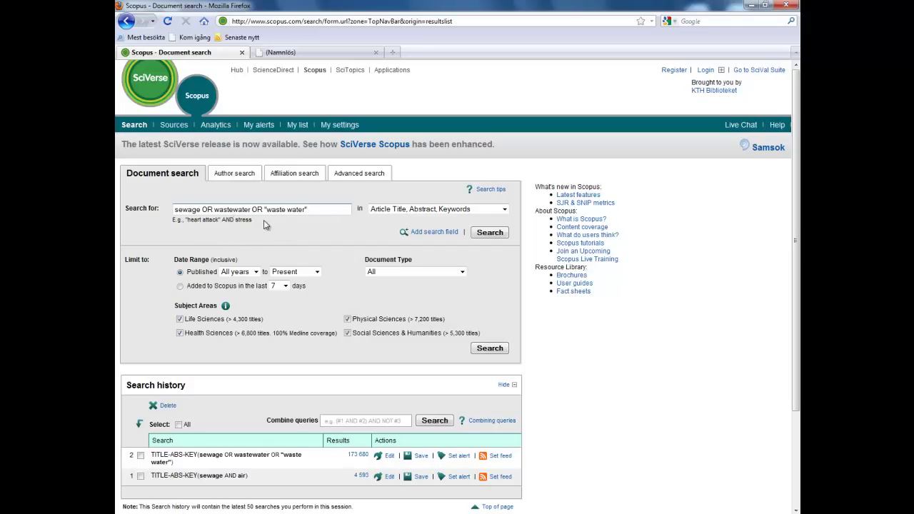
Step: Run a document search for sewage OR wastewater OR "waste water" in Article Title, Abstract, Keywords
left_click(284, 212)
key("Delete")
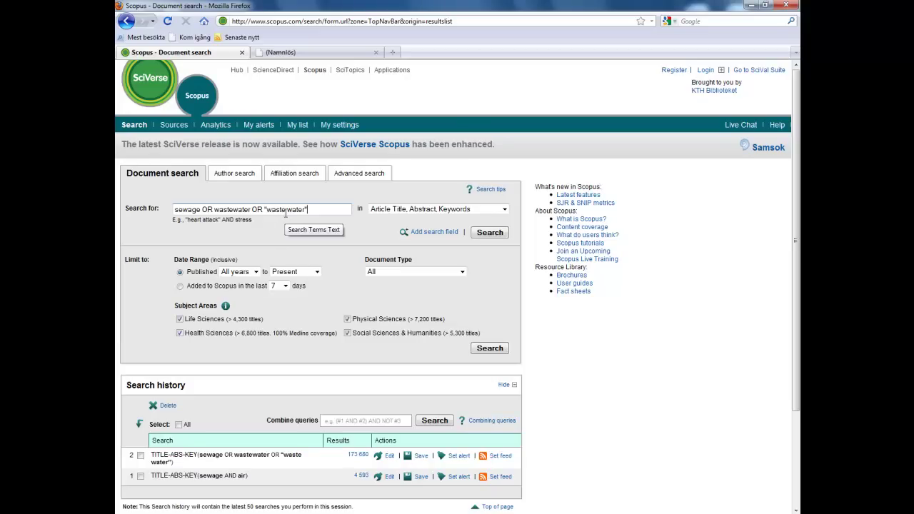
left_click(488, 233)
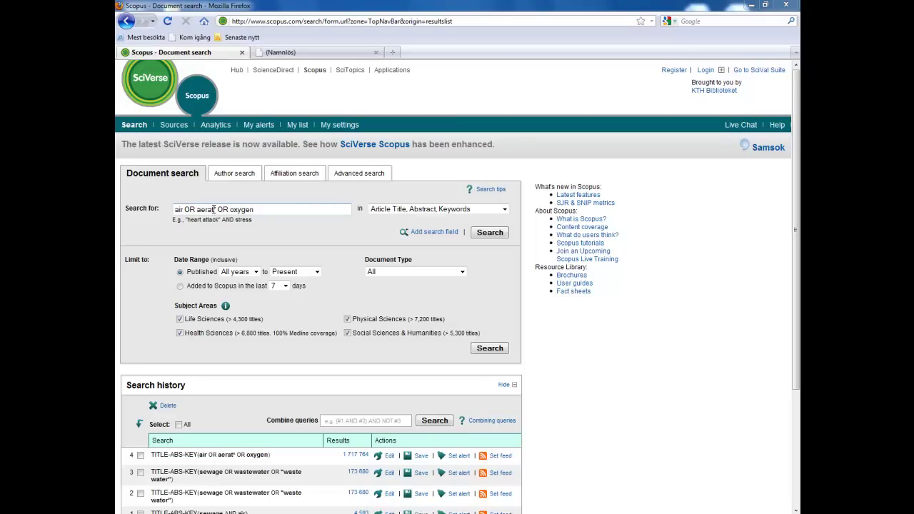
Step: Consult the search tips on finding variations of a word with wildcards, and return to the document search
left_click(483, 194)
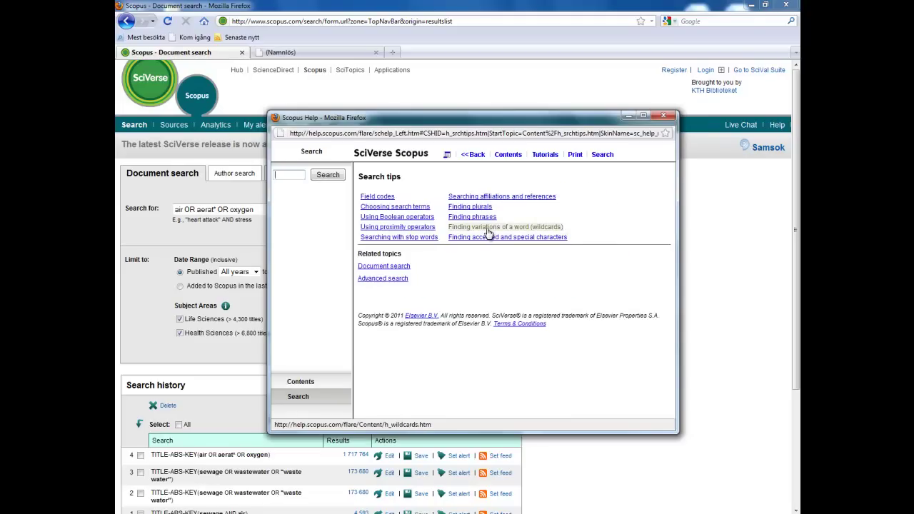
left_click(488, 229)
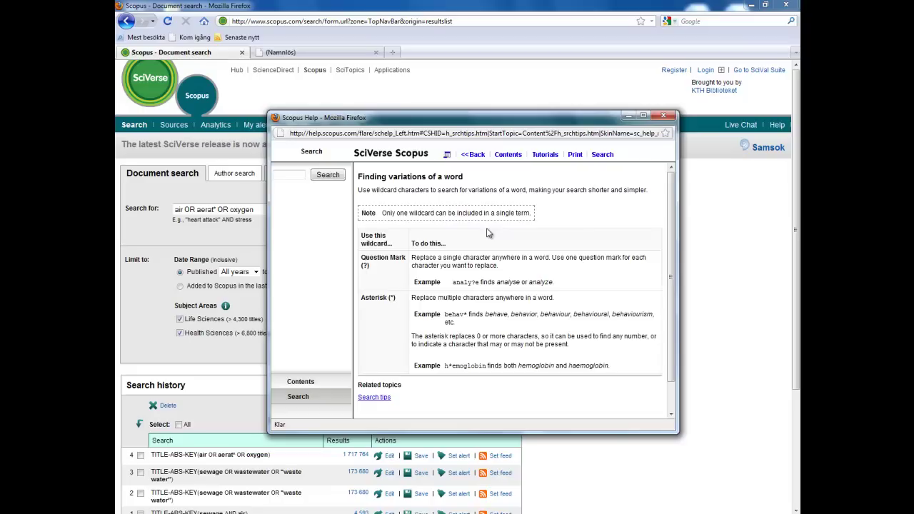
left_click(194, 227)
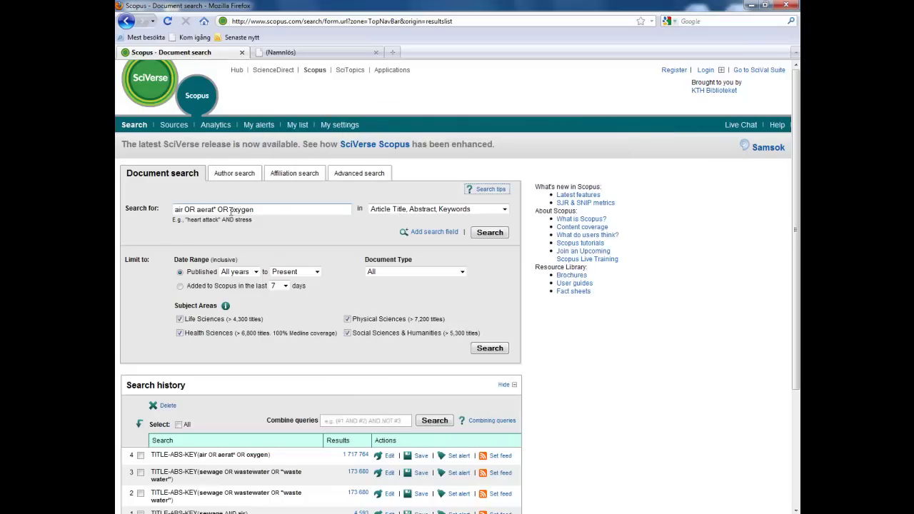
Step: Run separate document searches for air OR aerat* OR oxygen, for "activated sludge", and for bioreactor*
left_click(490, 233)
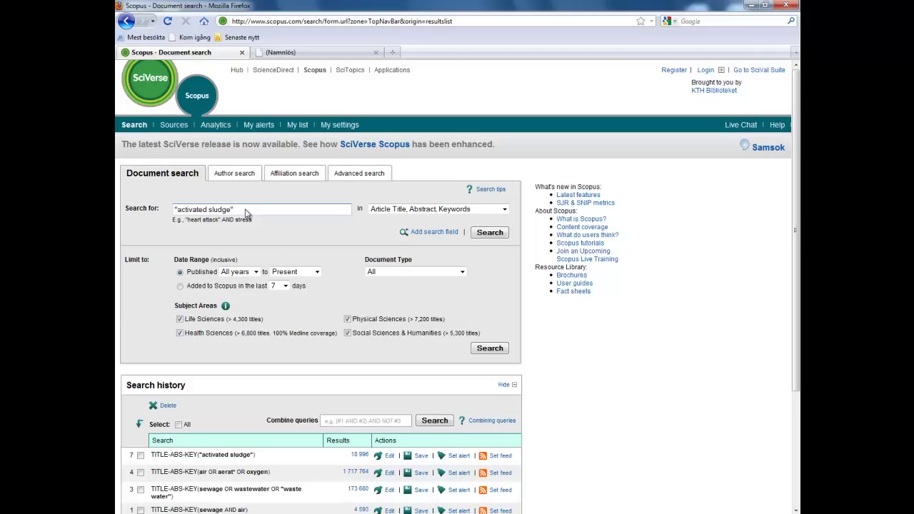
left_click(490, 233)
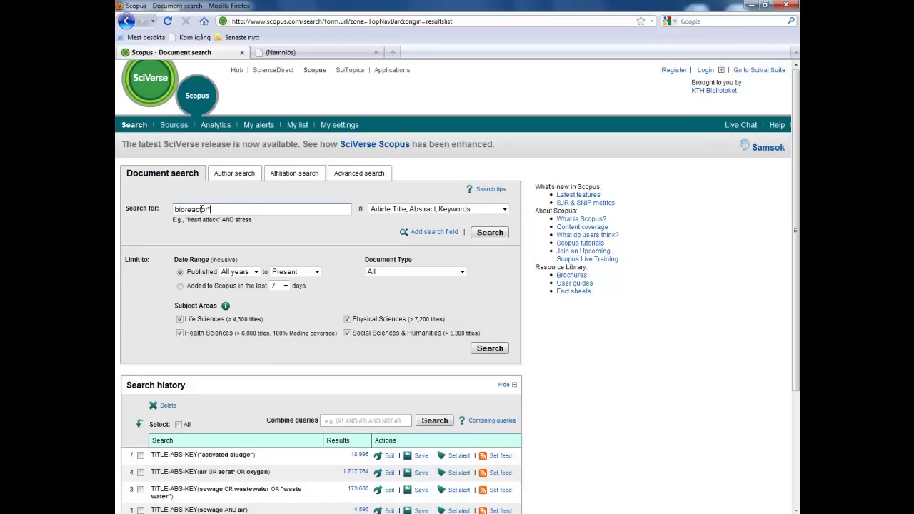
left_click(480, 235)
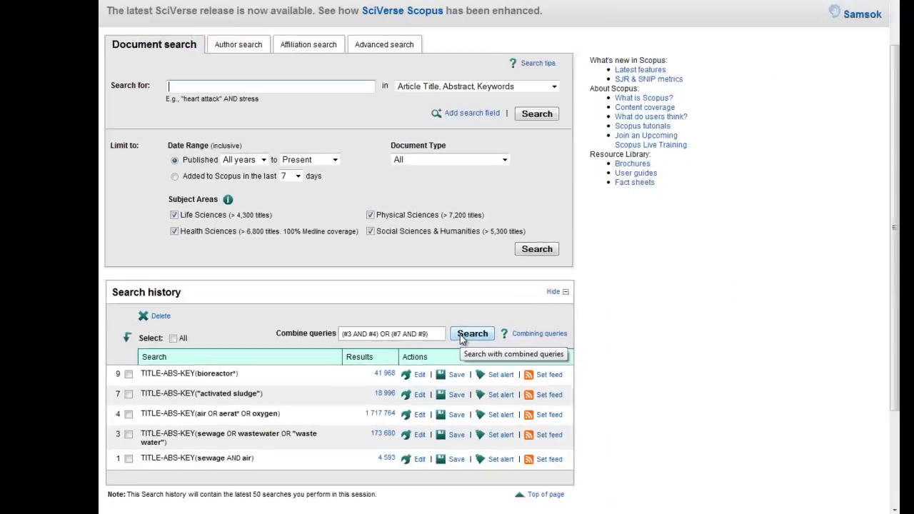
Step: Run the combined history query (#3 AND #4) OR (#7 AND #9), and a second combination of #7 AND #9
left_click(699, 177)
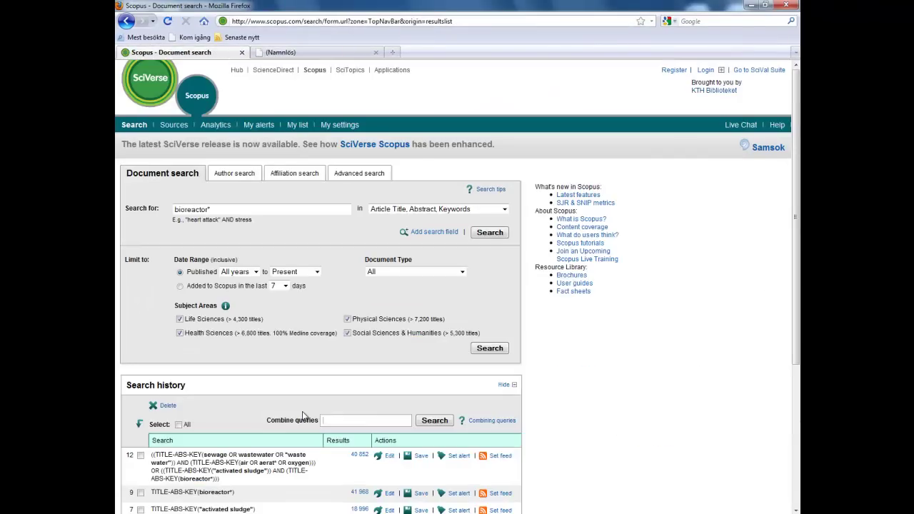
scroll(303, 415, "down", 5)
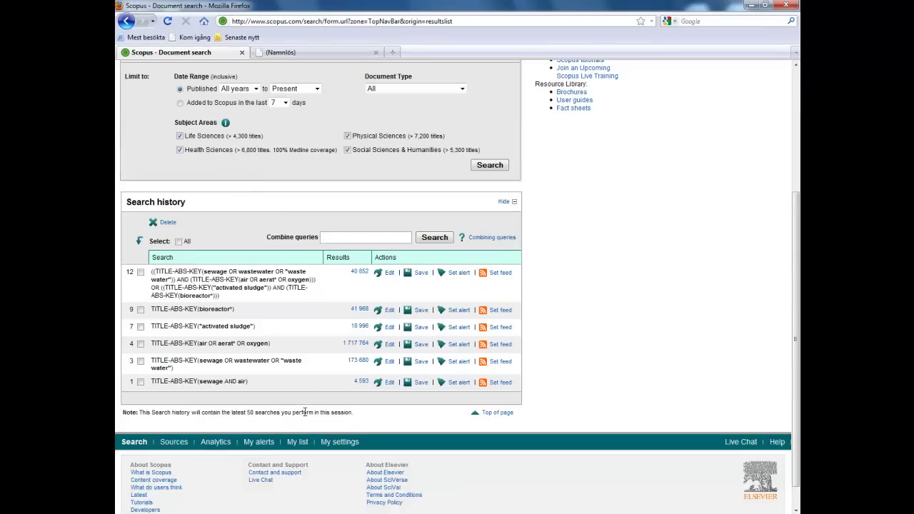
left_click(330, 237)
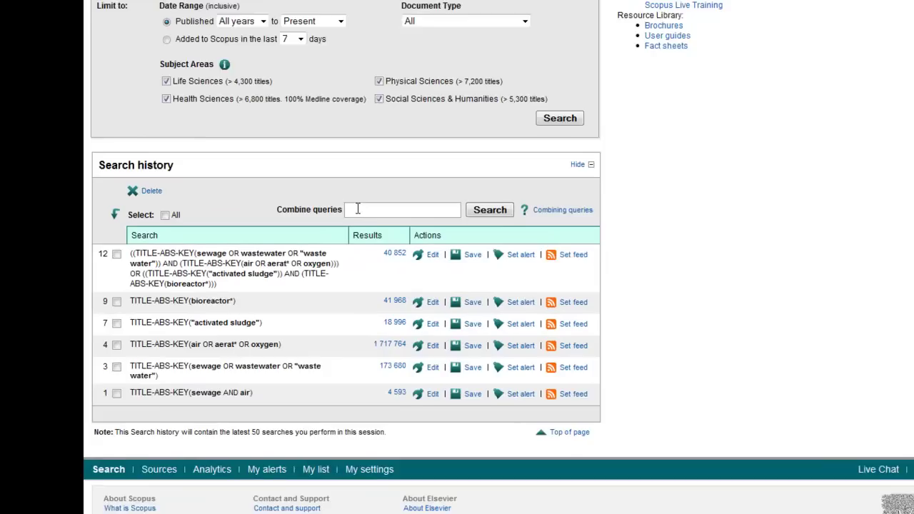
type("#7 AND #9")
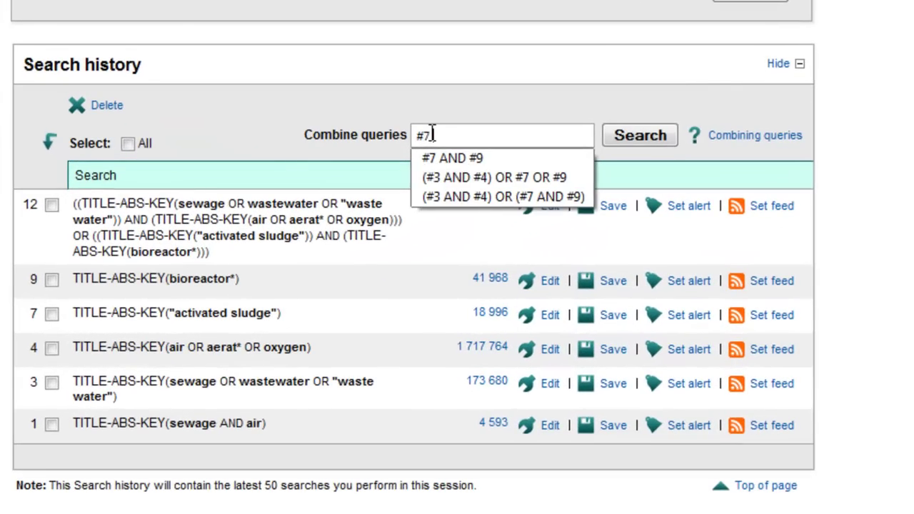
left_click(659, 133)
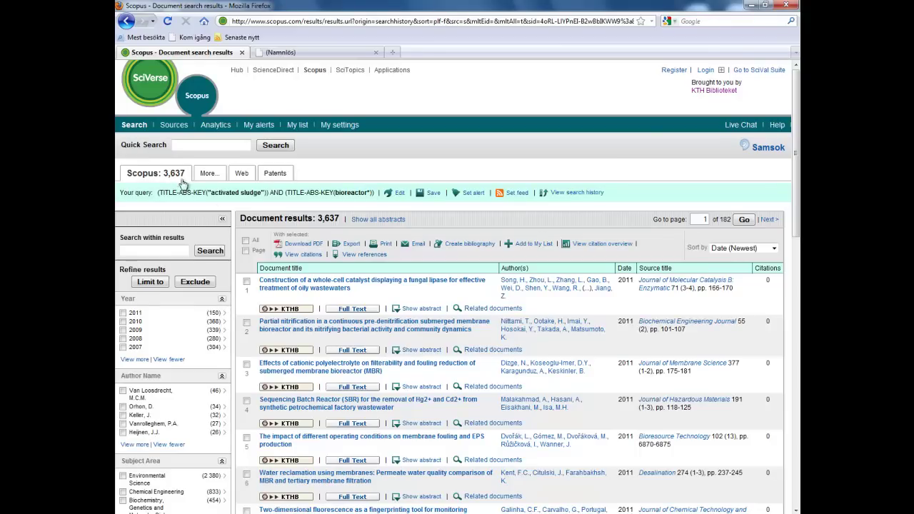
scroll(361, 307, "down", 3)
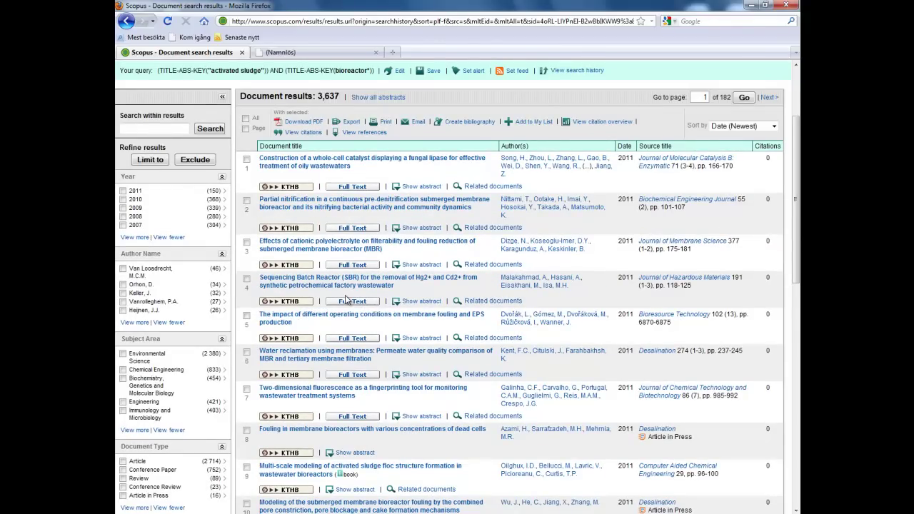
Step: Open the results of combined search 12 from the search history and limit them to the keywords Bioreactors, Bioreactor and Activated sludge
key("alt+Left")
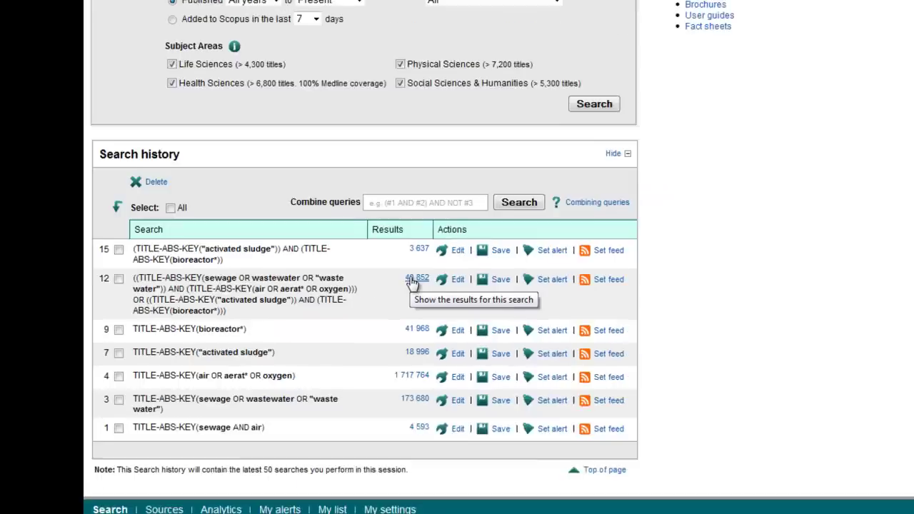
left_click(564, 243)
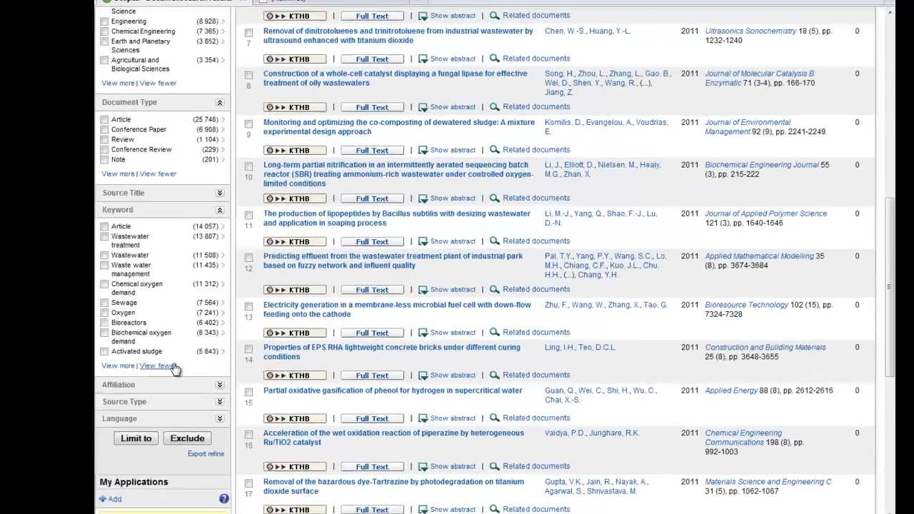
left_click(134, 368)
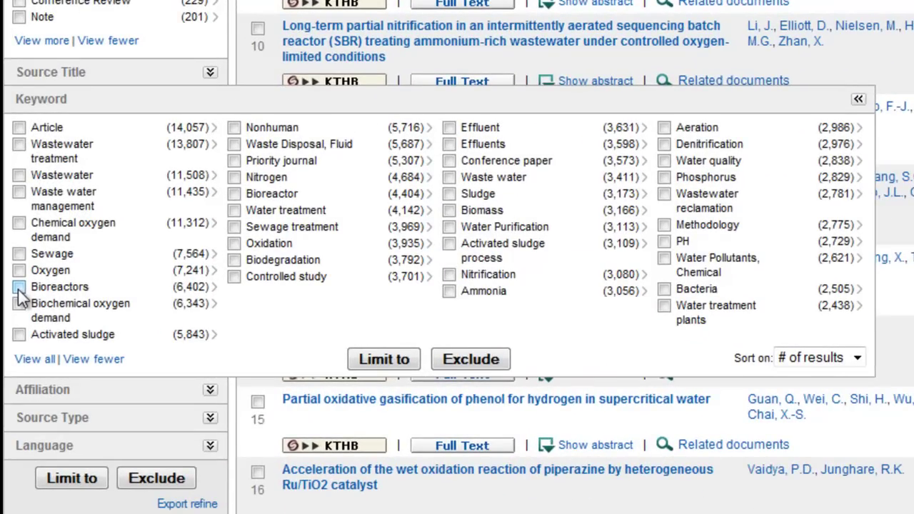
left_click(19, 287)
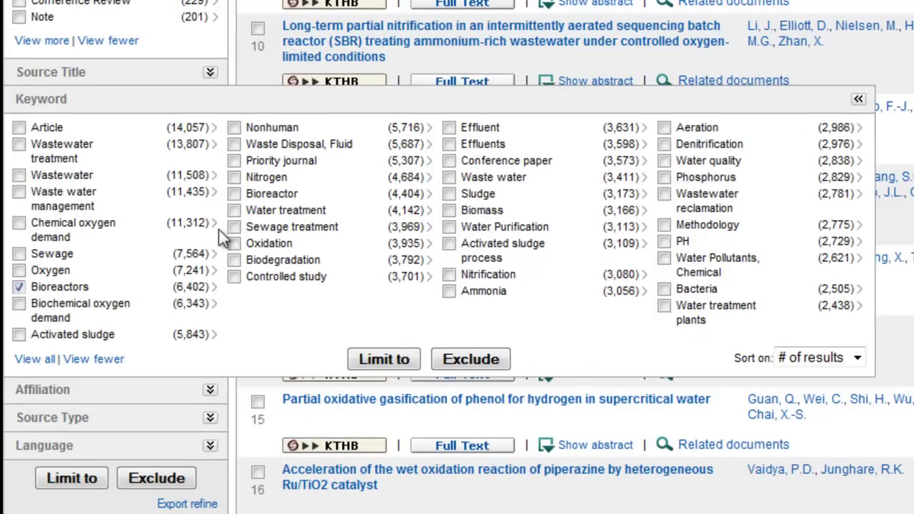
left_click(234, 194)
left_click(385, 359)
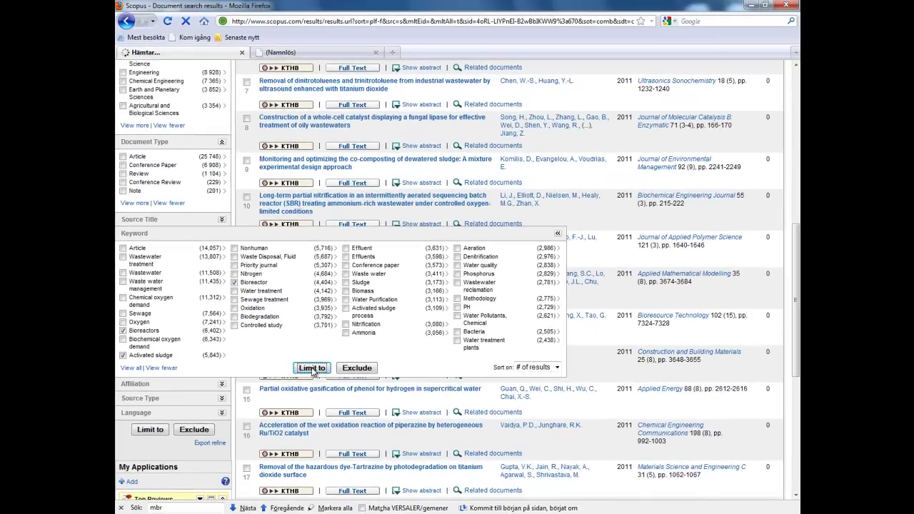
Step: Limit the keyword-filtered results to the document type Review, keeping the keywords Bioreactors, Bioreactor and Activated sludge
scroll(350, 329, "up", 3)
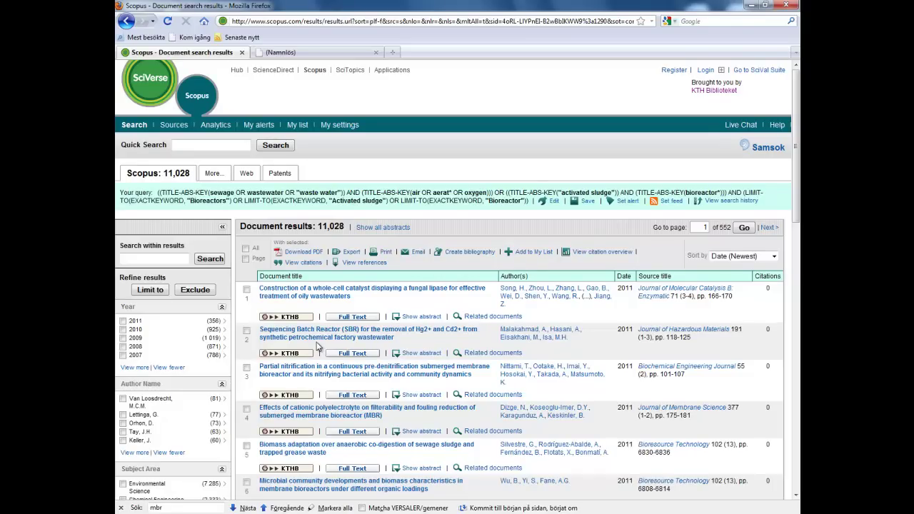
scroll(320, 347, "down", 5)
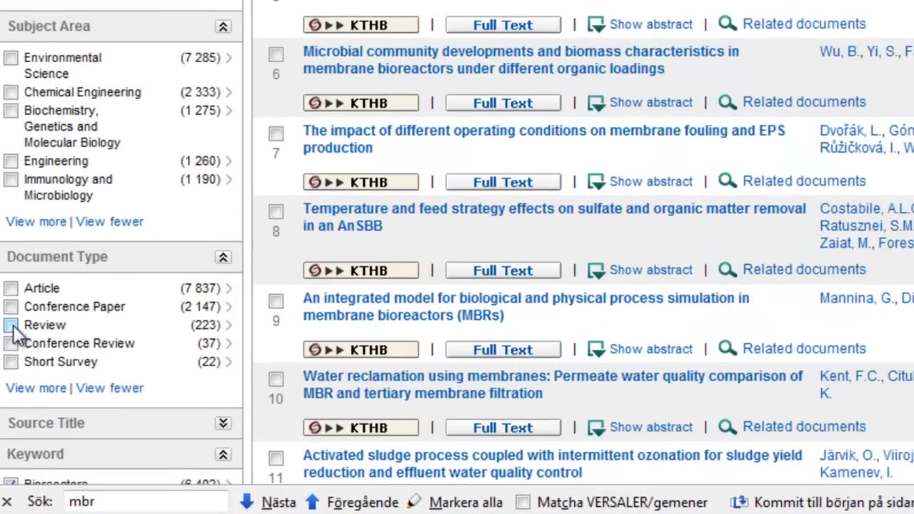
left_click(11, 325)
scroll(204, 310, "down", 5)
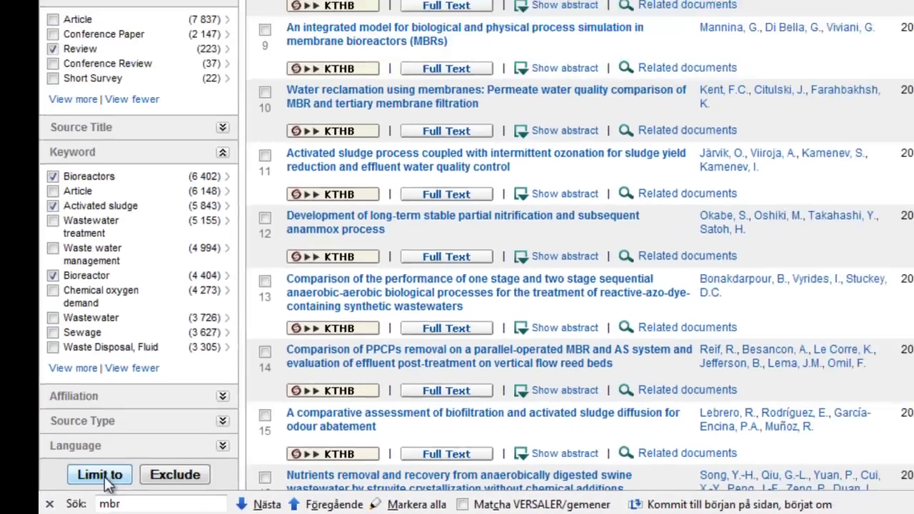
left_click(101, 475)
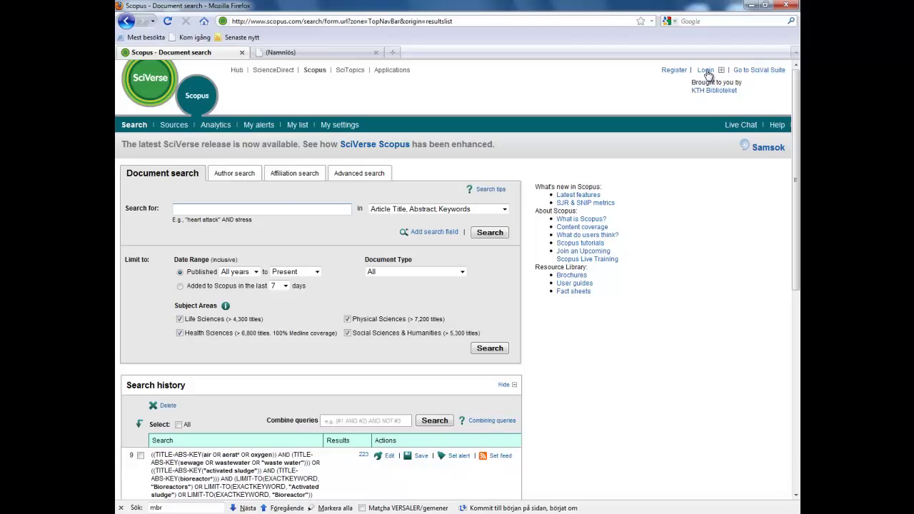
Step: Log in to the Scopus account and save the review-limited search 9 from the search history
left_click(708, 73)
scroll(493, 234, "down", 5)
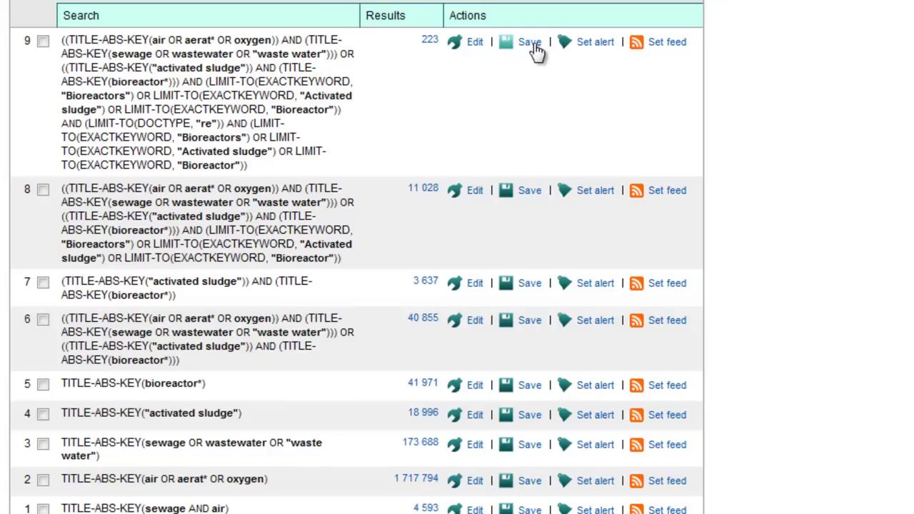
scroll(537, 275, "down", 1)
left_click(530, 268)
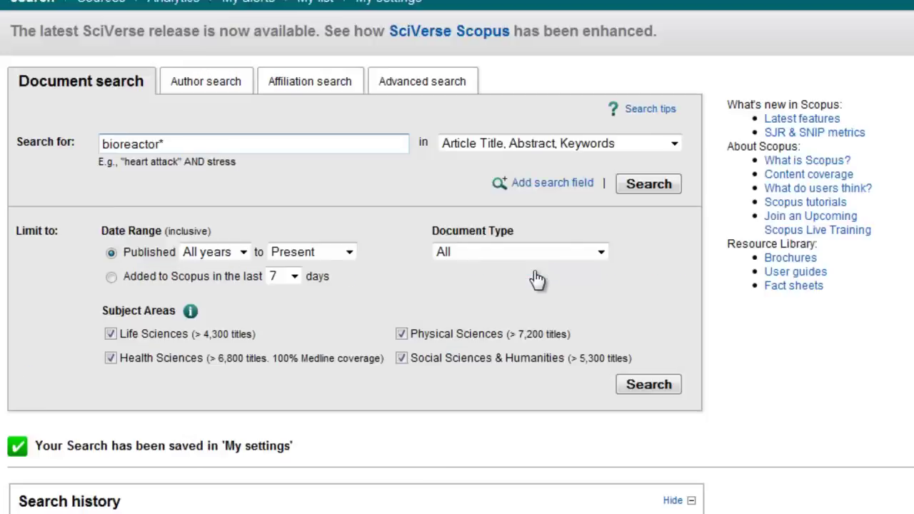
left_click(535, 233)
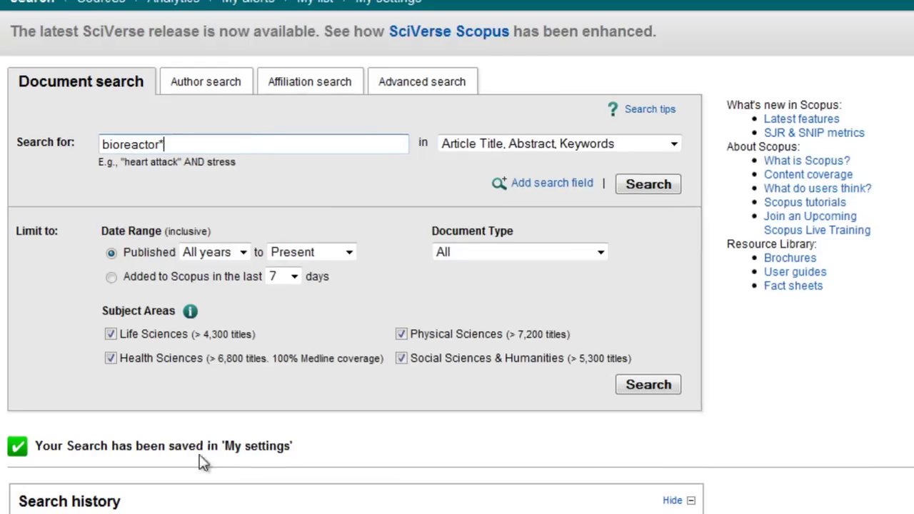
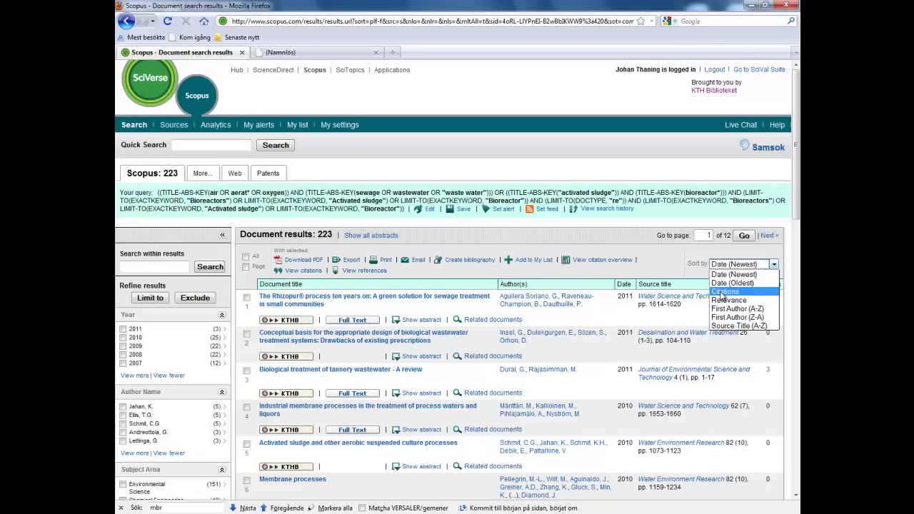
Step: Sort the review results by Citations and read the record of the most cited article, on treatment and reuse of textile wastewater
left_click(723, 293)
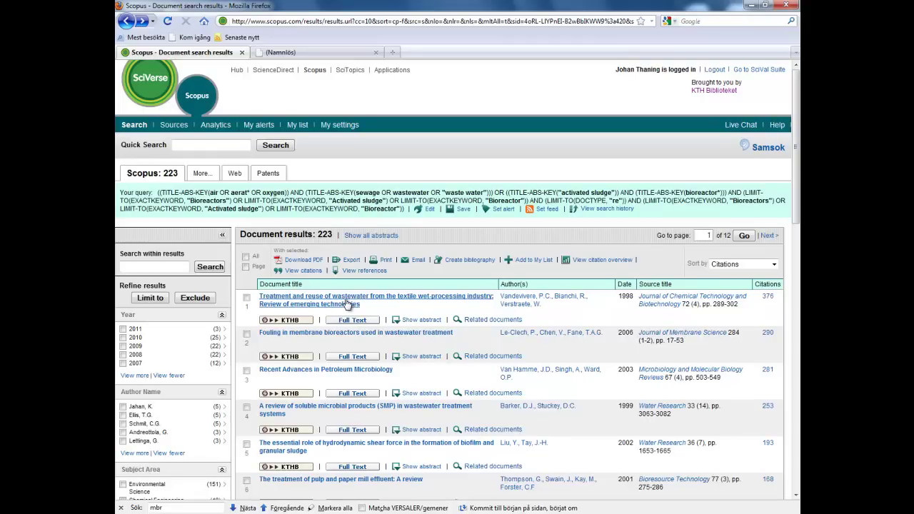
left_click(353, 303)
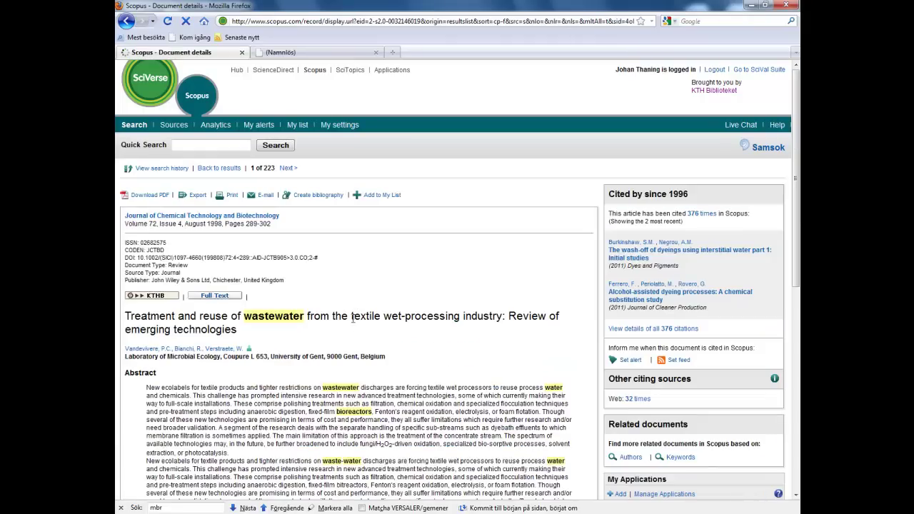
scroll(335, 352, "down", 5)
scroll(307, 372, "down", 5)
scroll(292, 368, "up", 10)
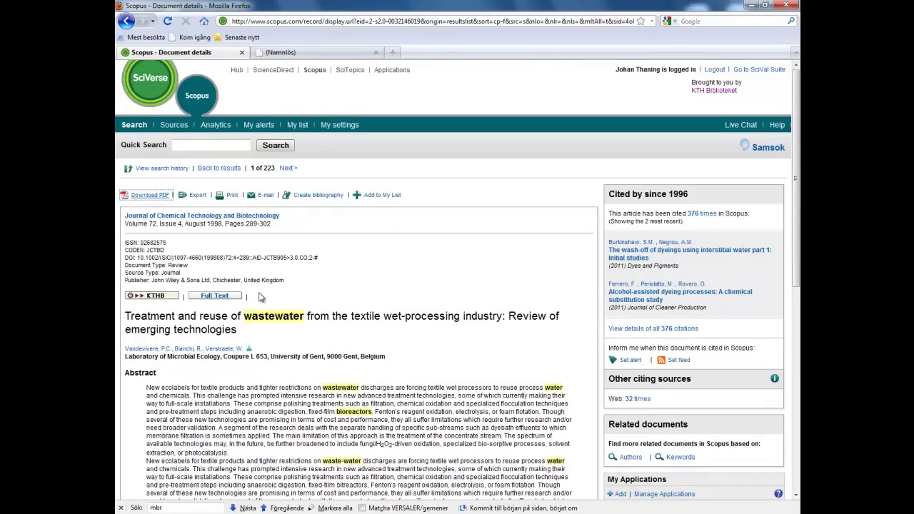
Step: Open the article's full text at Wiley Online Library and look through its PDF
left_click(212, 300)
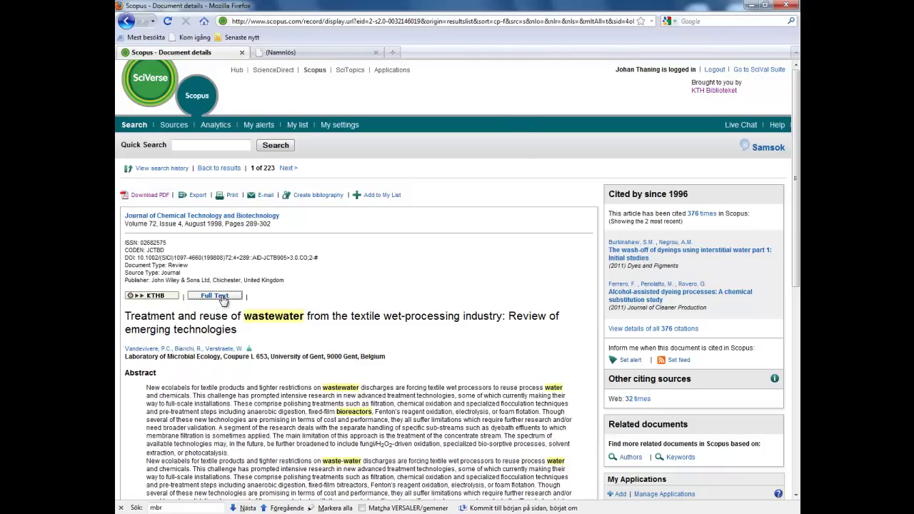
left_click(222, 302)
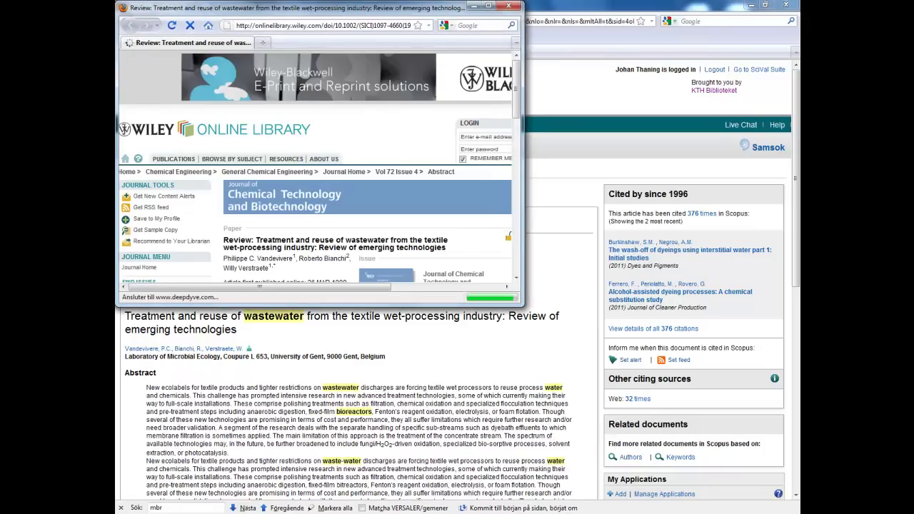
scroll(343, 287, "down", 3)
left_click_drag(343, 287, 462, 288)
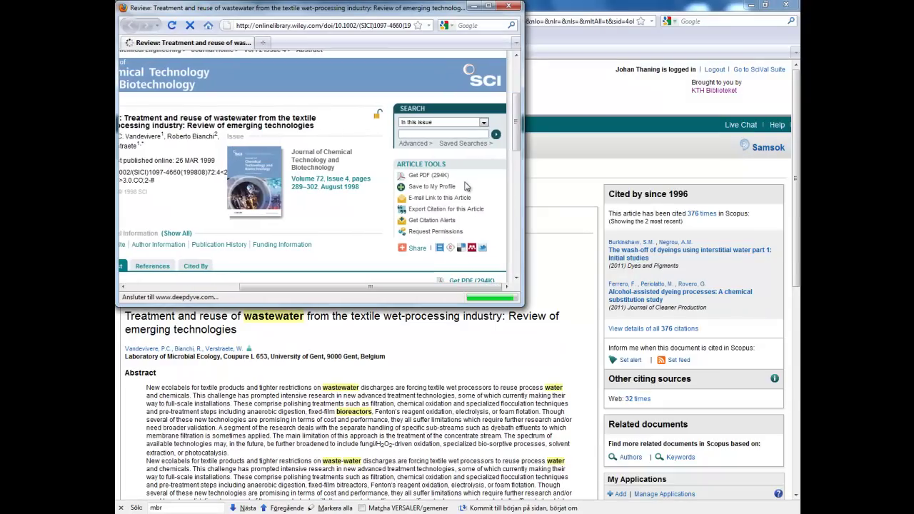
left_click(425, 178)
scroll(428, 193, "down", 8)
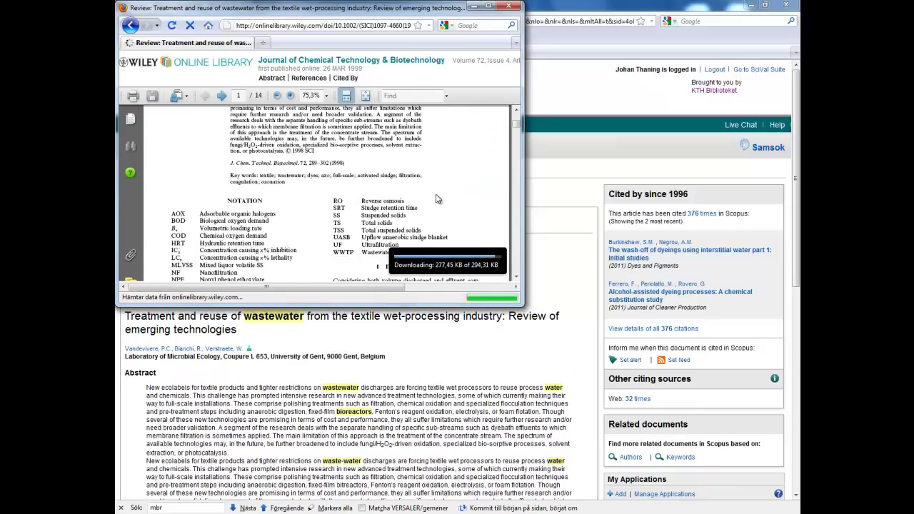
scroll(437, 197, "up", 8)
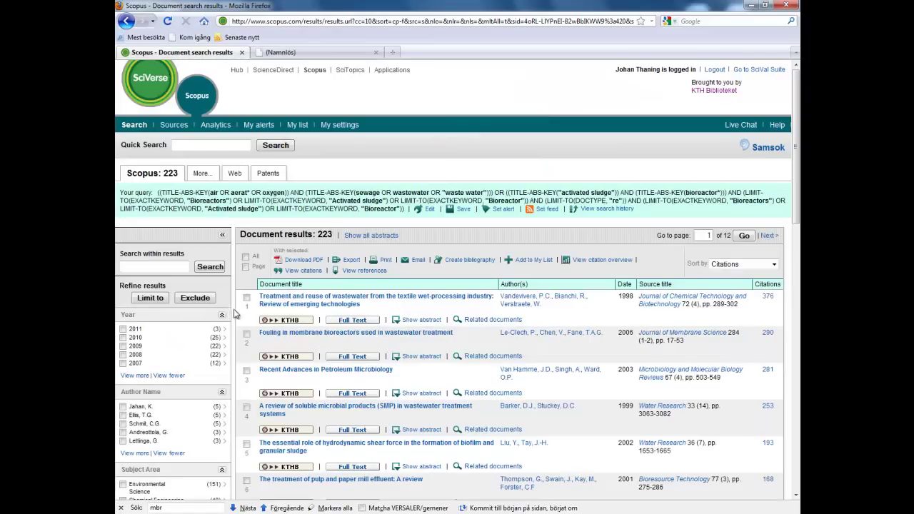
Step: Select the first two documents for export and choose RIS format (Reference Manager, ProCite, EndNote) with Citations only as output
left_click(246, 299)
left_click(247, 335)
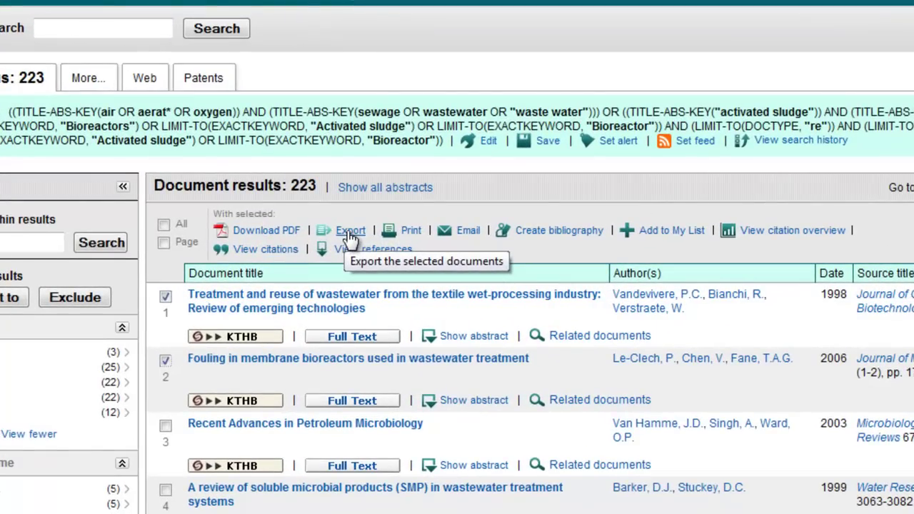
left_click(340, 238)
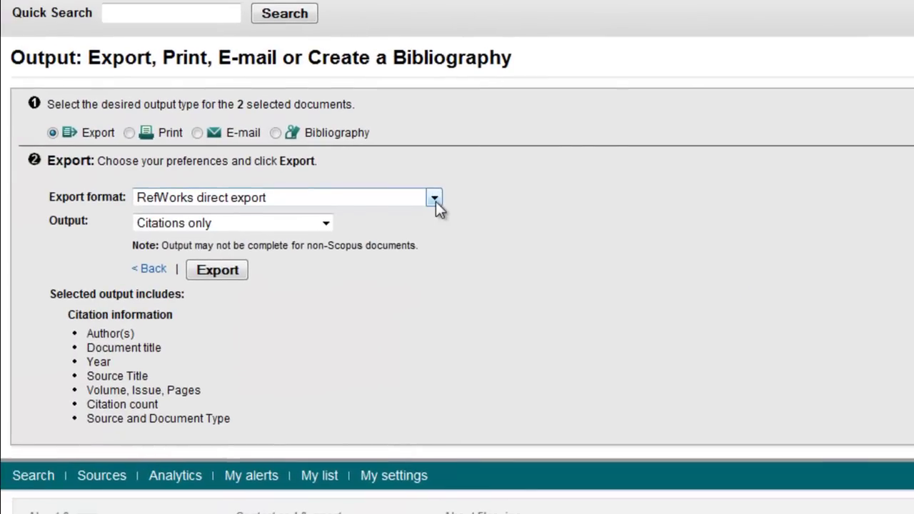
left_click(367, 213)
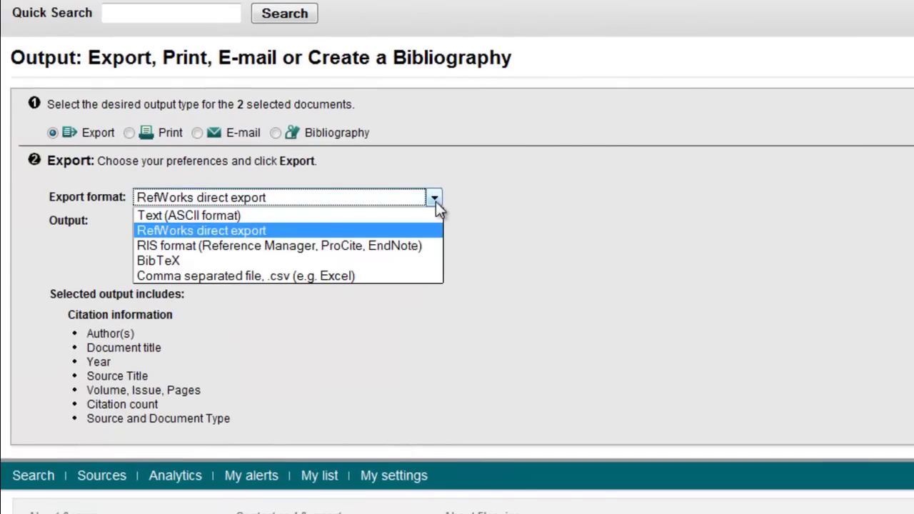
left_click(344, 246)
left_click(323, 224)
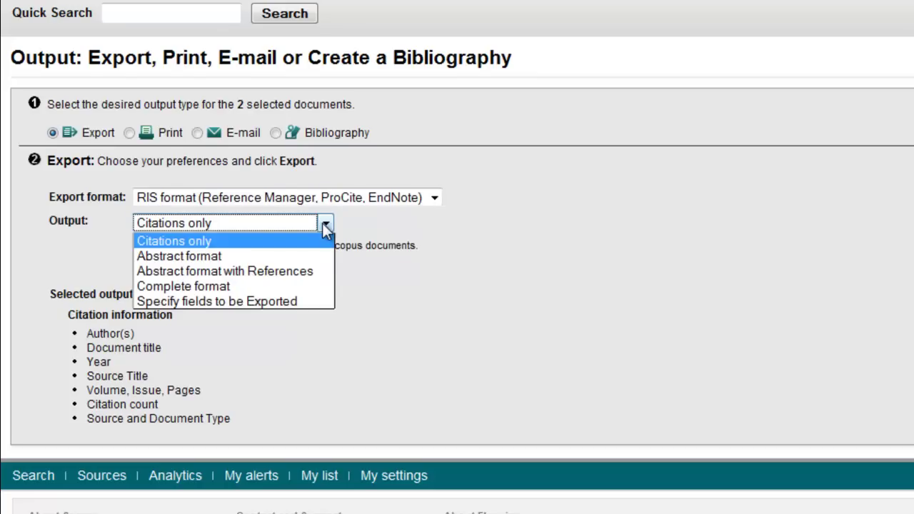
left_click(323, 223)
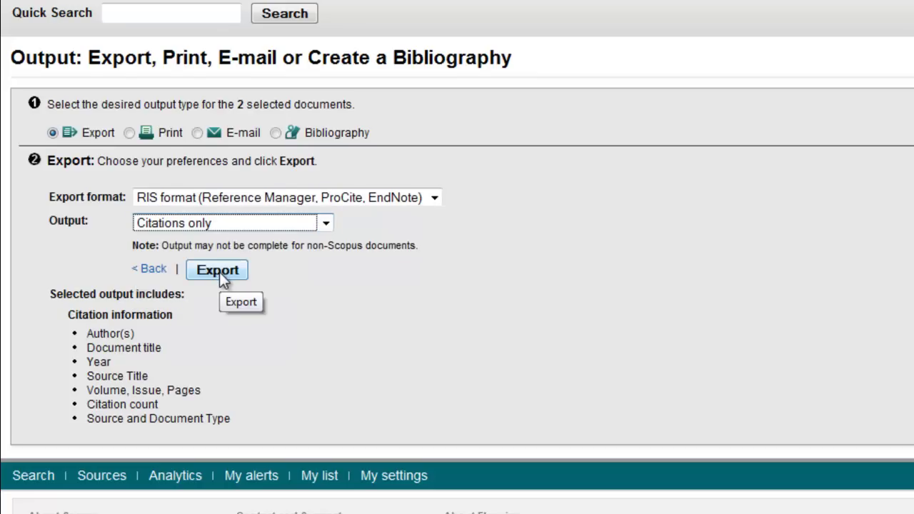
Step: Export the selected citations and save them as the file scopus.ris instead of opening it in the export helper
left_click(220, 273)
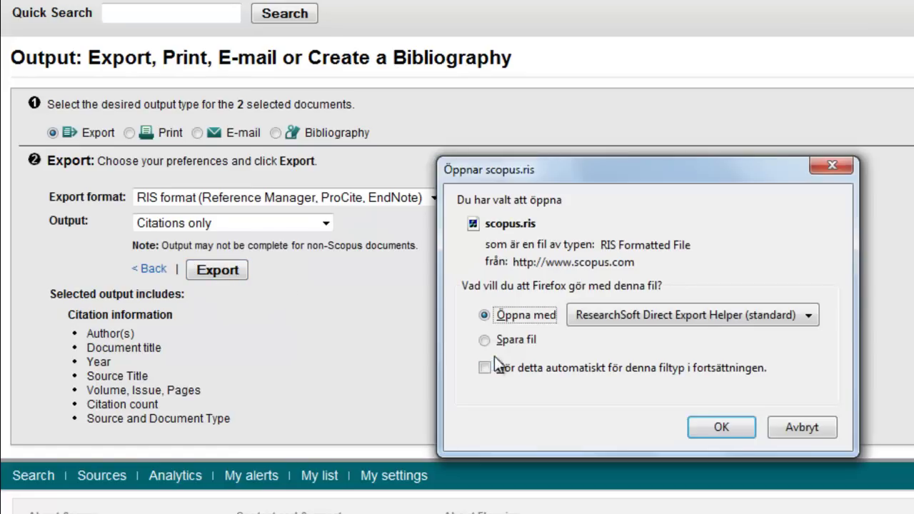
left_click(486, 341)
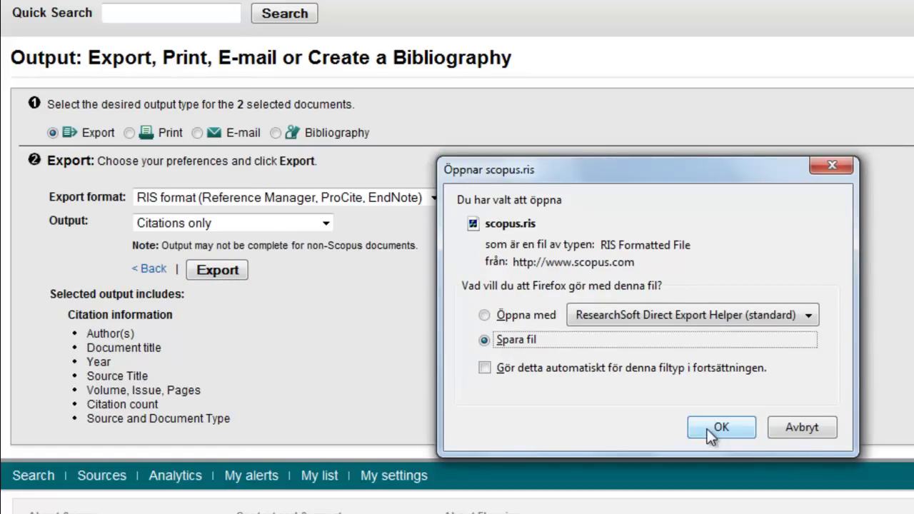
left_click(718, 428)
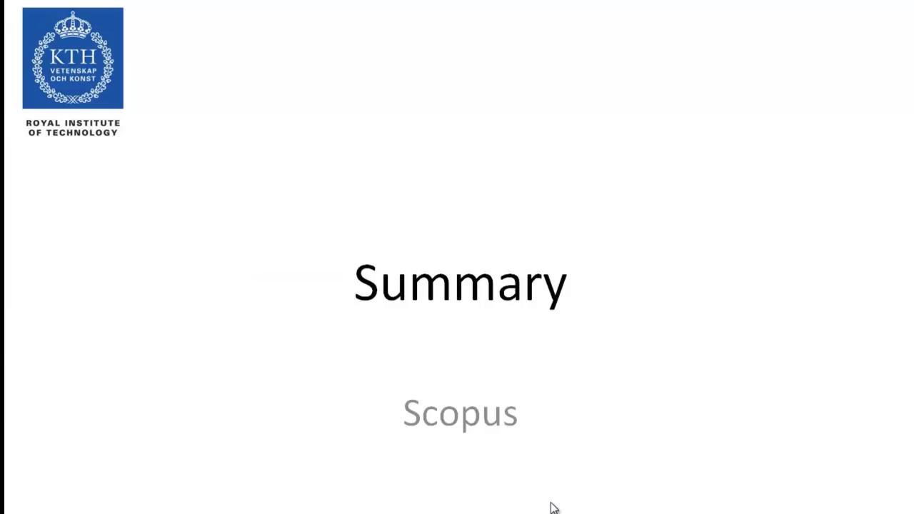
key("Right")
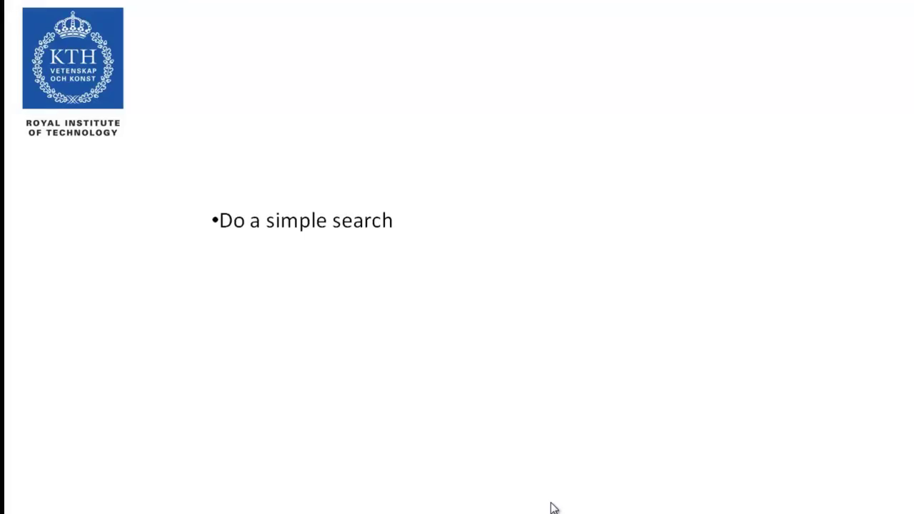
key("Right")
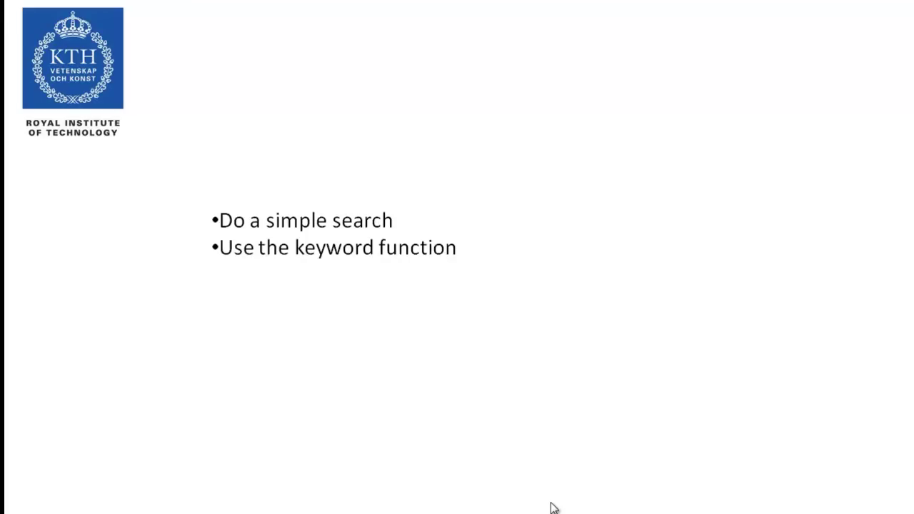
key("Right")
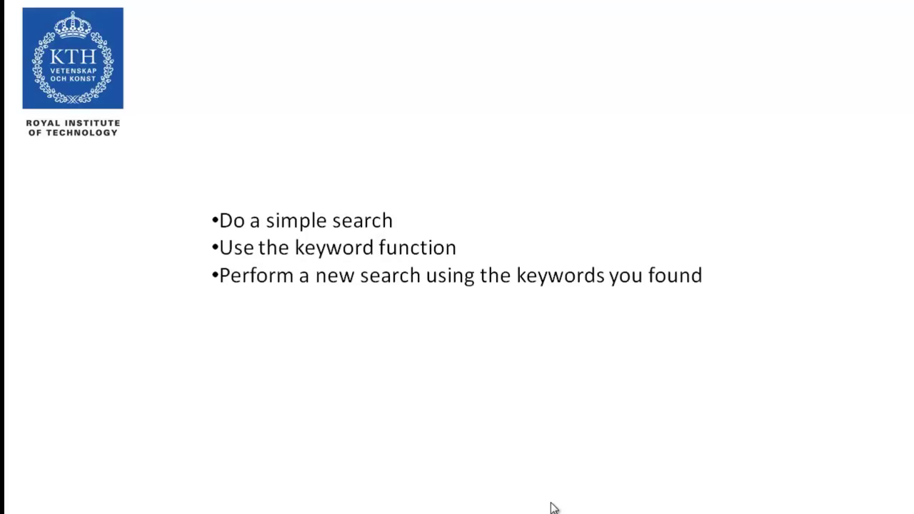